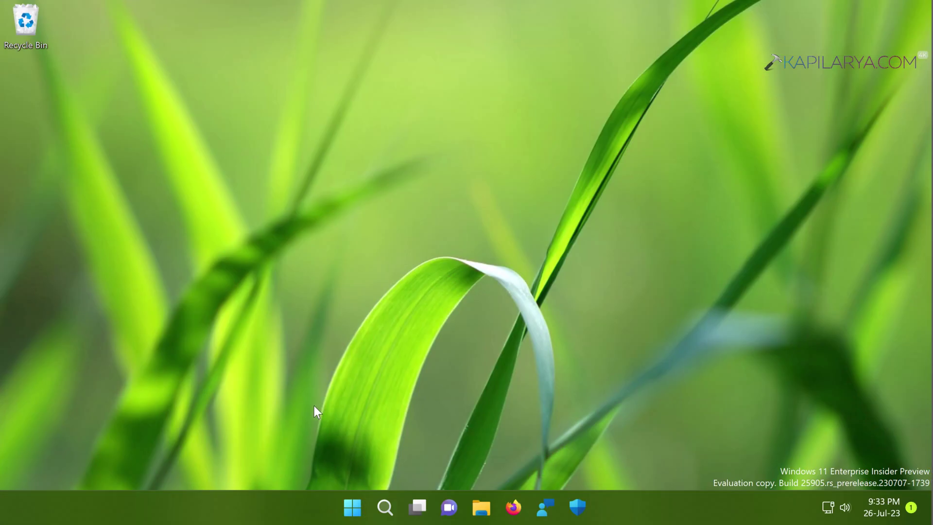
Step: Run services.msc and open Security Center's properties to check its startup and status
{"action": "right_click", "coordinate": [353, 507]}
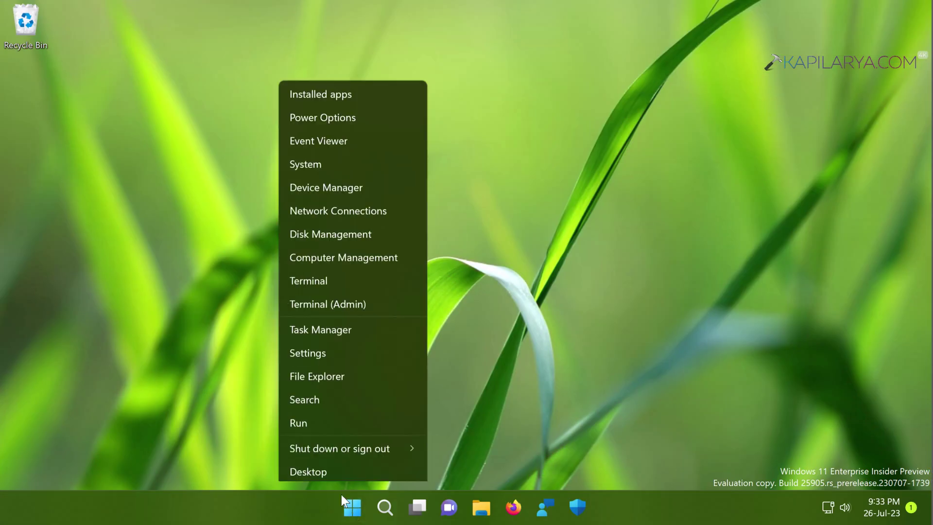
{"action": "left_click", "coordinate": [314, 415]}
{"action": "type", "text": "se"}
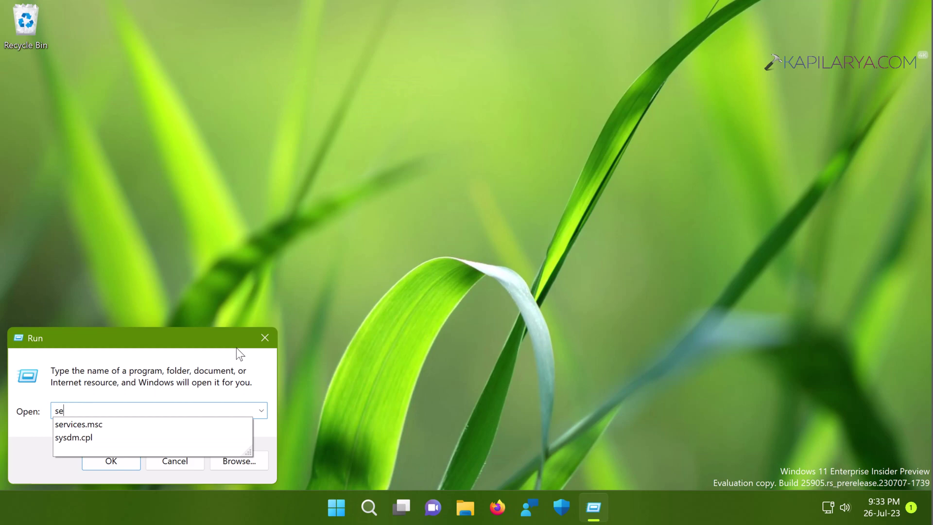
{"action": "left_click", "coordinate": [80, 425]}
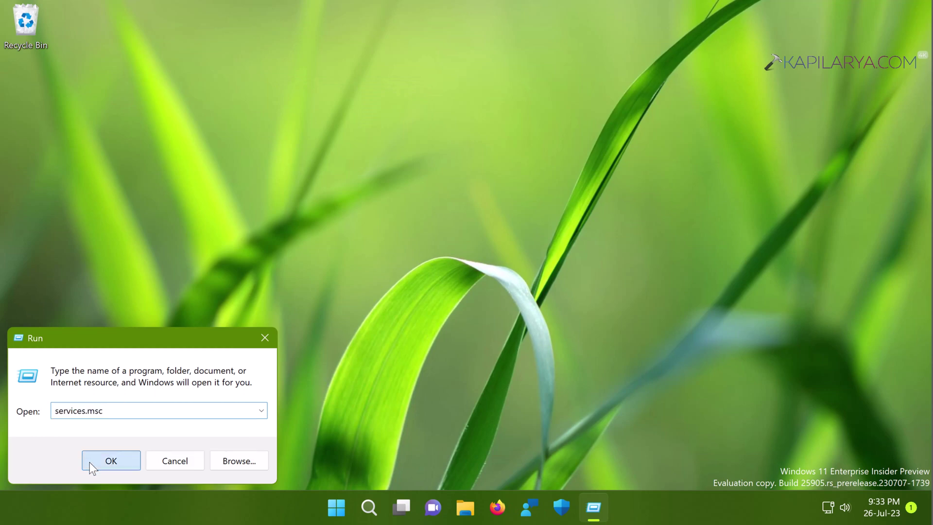
{"action": "left_click", "coordinate": [95, 462]}
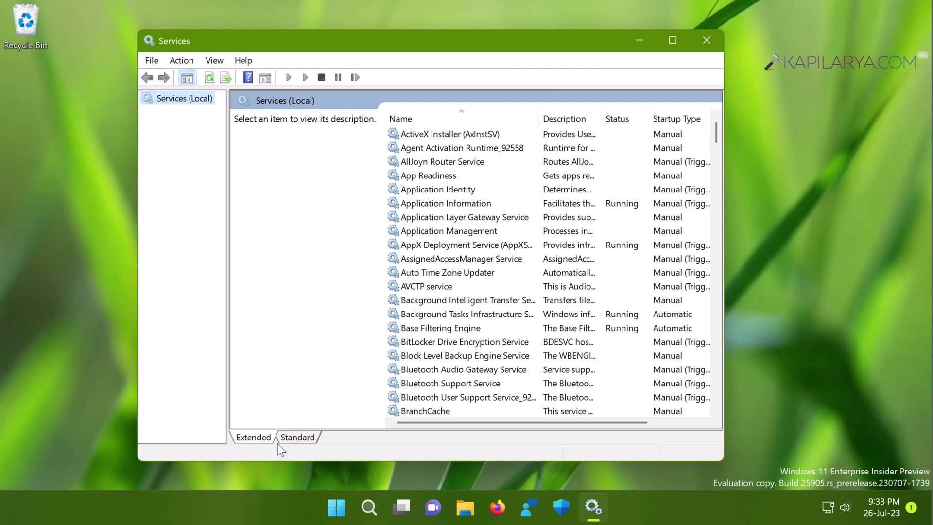
{"action": "left_click", "coordinate": [297, 437]}
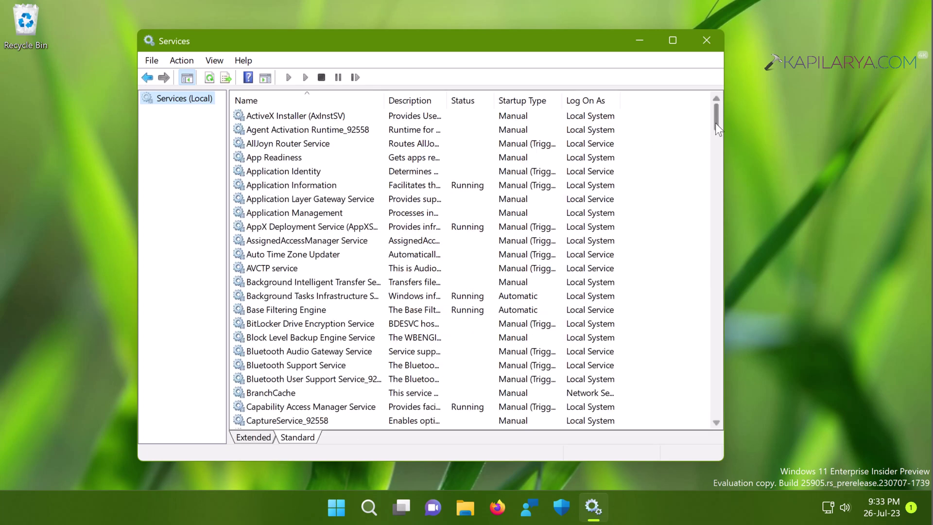
{"action": "scroll", "coordinate": [718, 238], "scroll_direction": "down", "scroll_amount": 3}
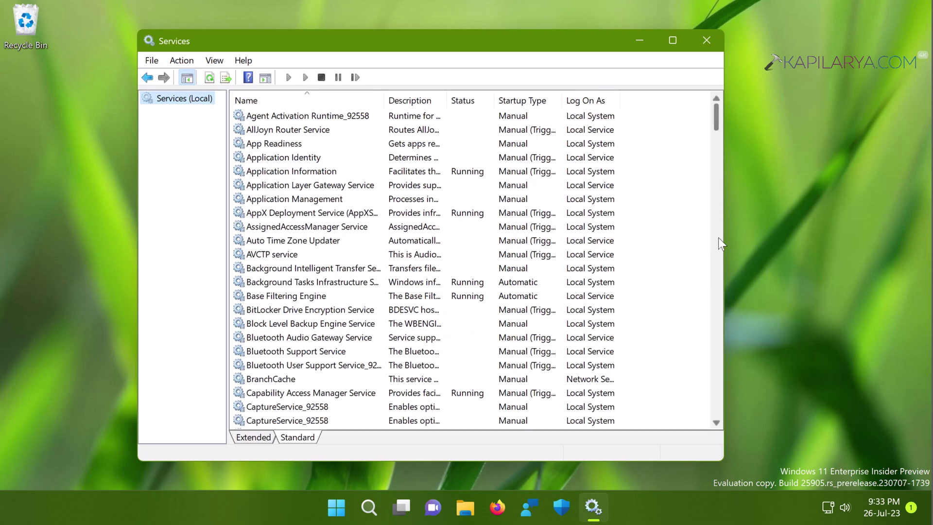
{"action": "scroll", "coordinate": [717, 270], "scroll_direction": "down", "scroll_amount": 3}
{"action": "scroll", "coordinate": [717, 269], "scroll_direction": "down", "scroll_amount": 15}
{"action": "scroll", "coordinate": [717, 276], "scroll_direction": "down", "scroll_amount": 15}
{"action": "scroll", "coordinate": [719, 275], "scroll_direction": "down", "scroll_amount": 5}
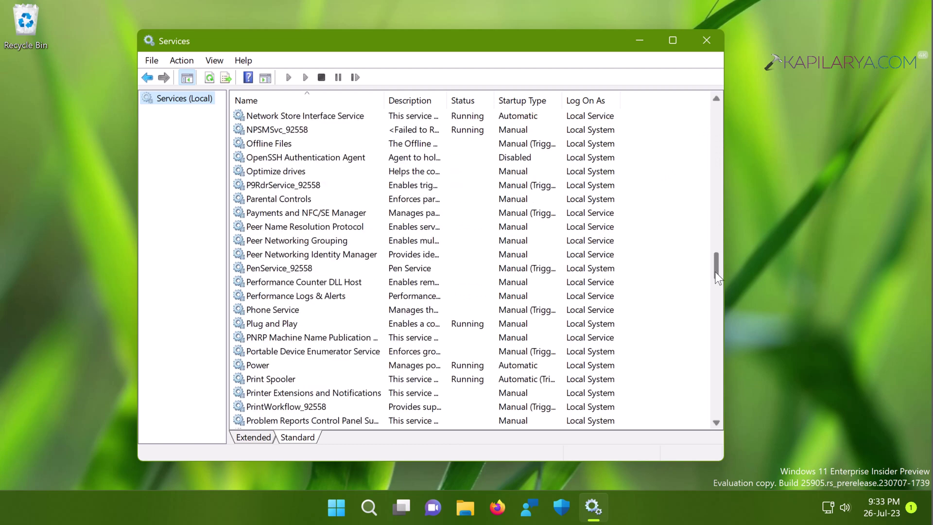
{"action": "scroll", "coordinate": [719, 275], "scroll_direction": "down", "scroll_amount": 8}
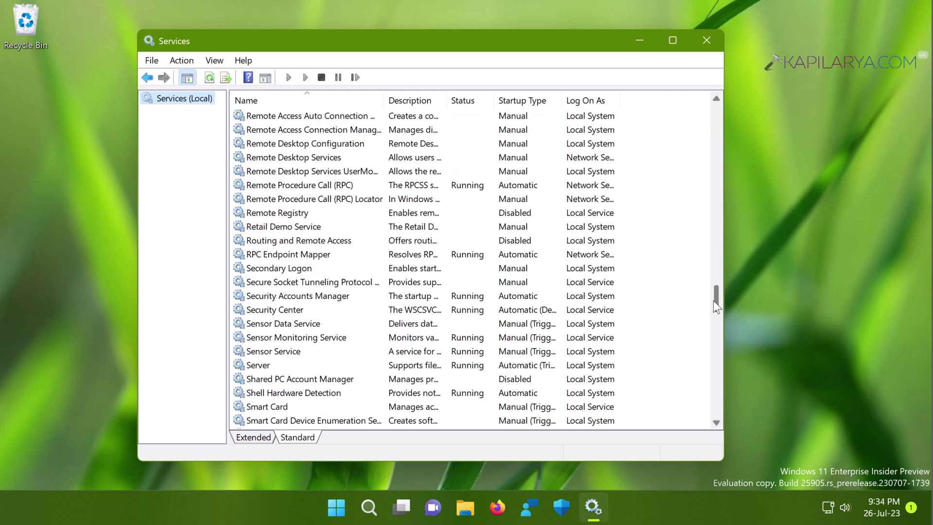
{"action": "left_click", "coordinate": [277, 310]}
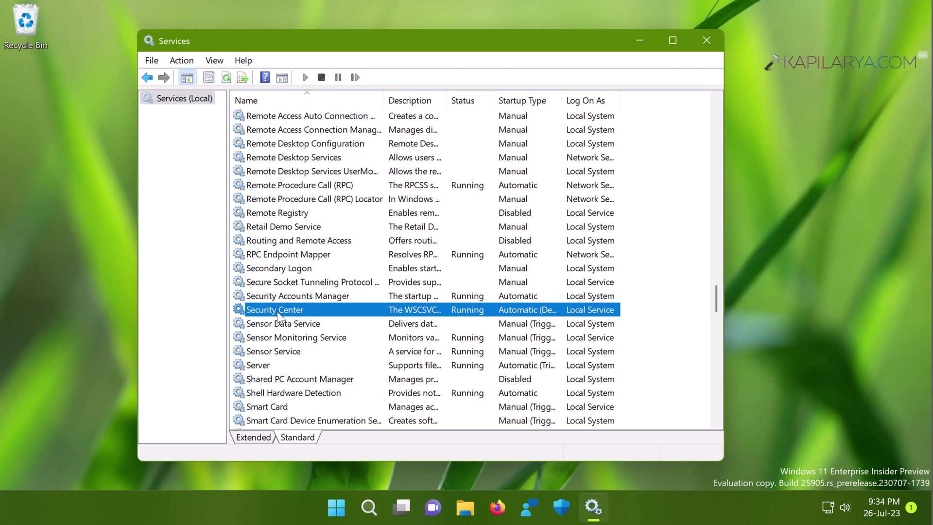
{"action": "double_click", "coordinate": [277, 311]}
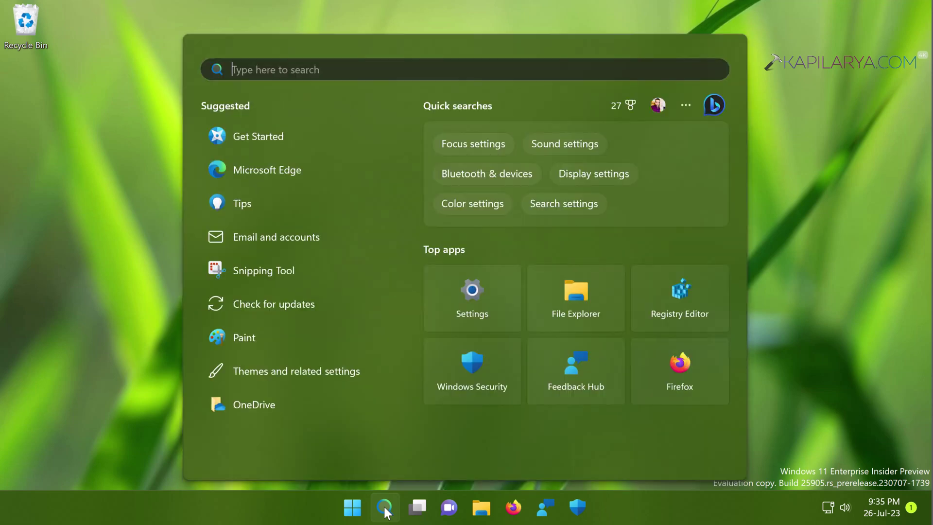
{"action": "type", "text": "windows "}
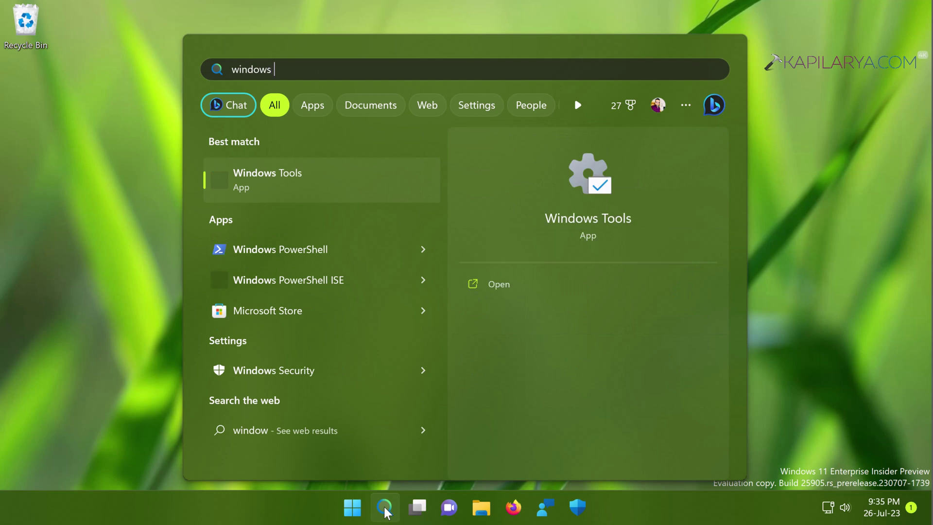
{"action": "type", "text": "se"}
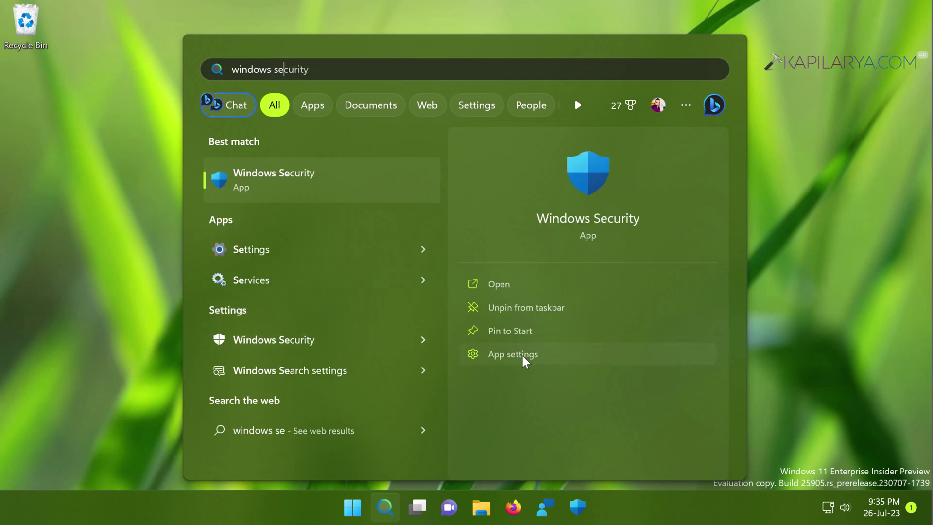
Step: Search for 'windows security' and open its advanced app settings
{"action": "key", "text": "Down"}
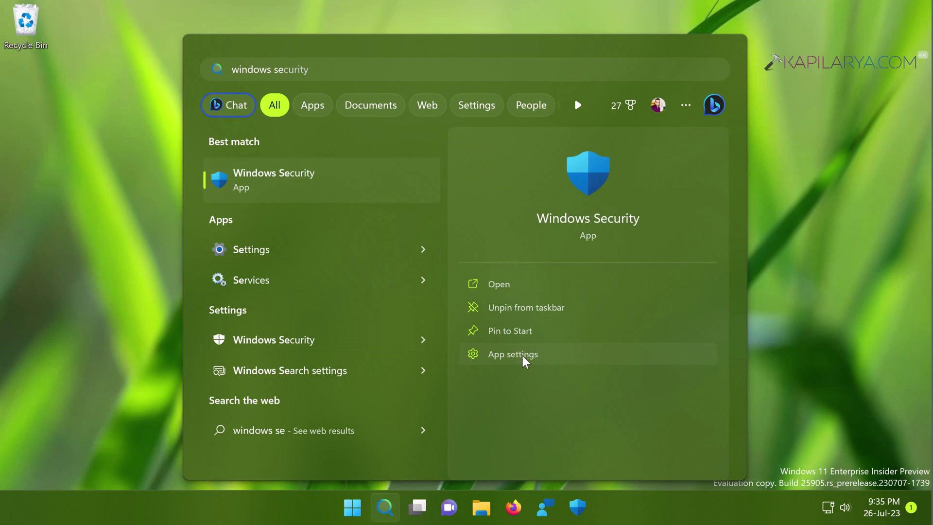
{"action": "left_click", "coordinate": [525, 360]}
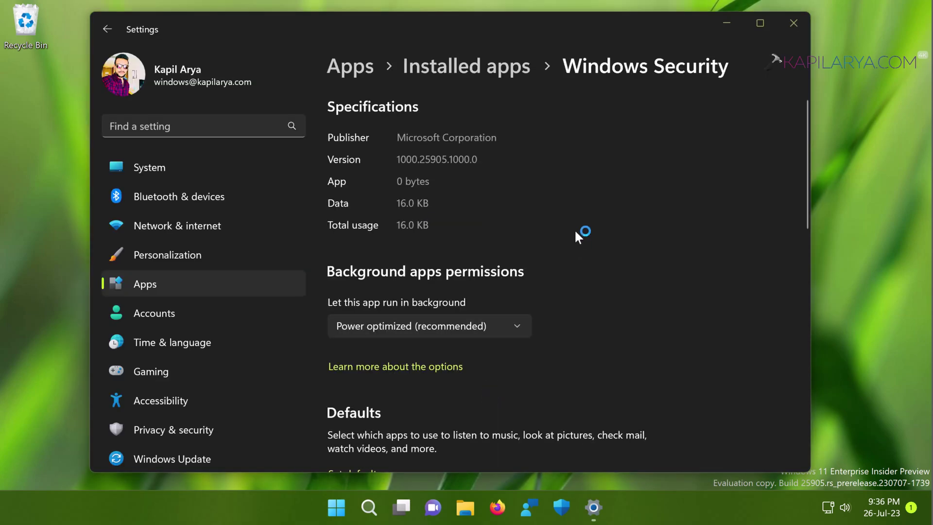
{"action": "scroll", "coordinate": [574, 229], "scroll_direction": "down", "scroll_amount": 3}
{"action": "scroll", "coordinate": [575, 229], "scroll_direction": "down", "scroll_amount": 3}
{"action": "scroll", "coordinate": [574, 229], "scroll_direction": "down", "scroll_amount": 3}
{"action": "scroll", "coordinate": [574, 229], "scroll_direction": "down", "scroll_amount": 3}
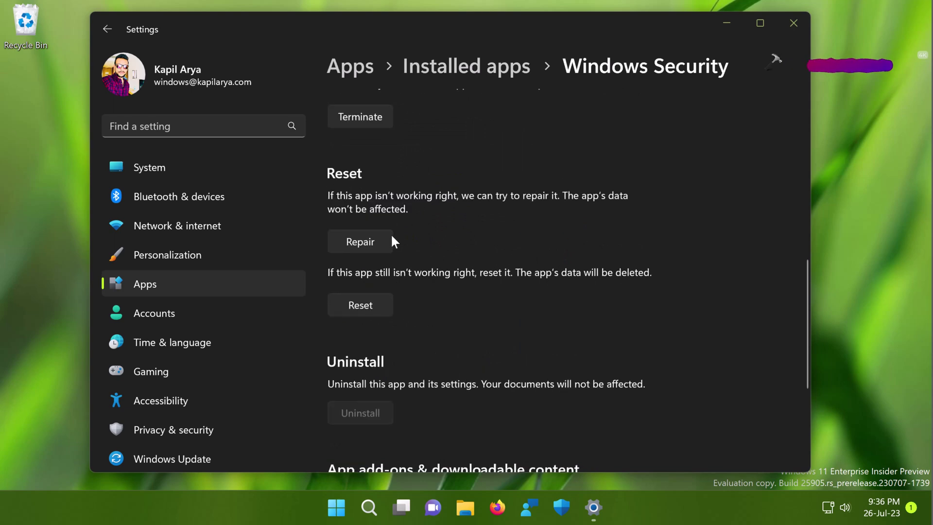
Step: Repair the Windows Security app, then reset it and confirm the reset
{"action": "left_click", "coordinate": [376, 248]}
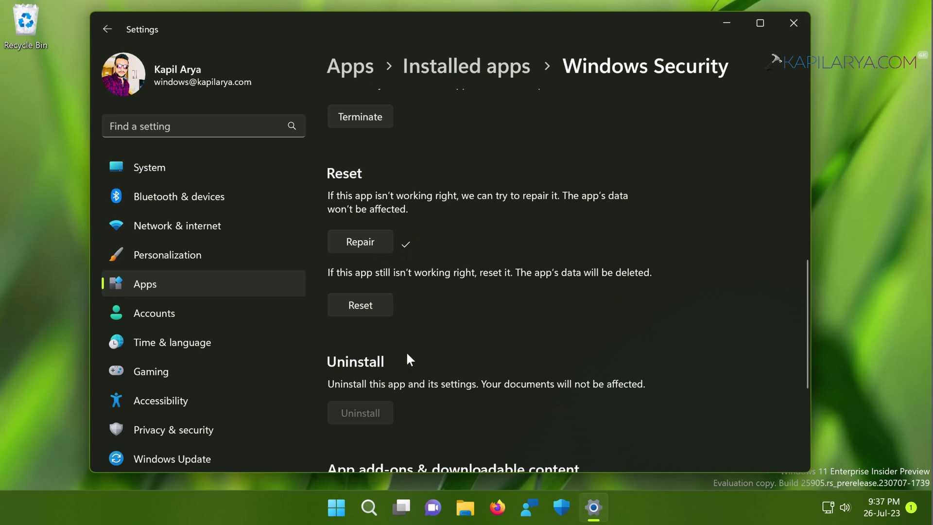
{"action": "left_click", "coordinate": [381, 298]}
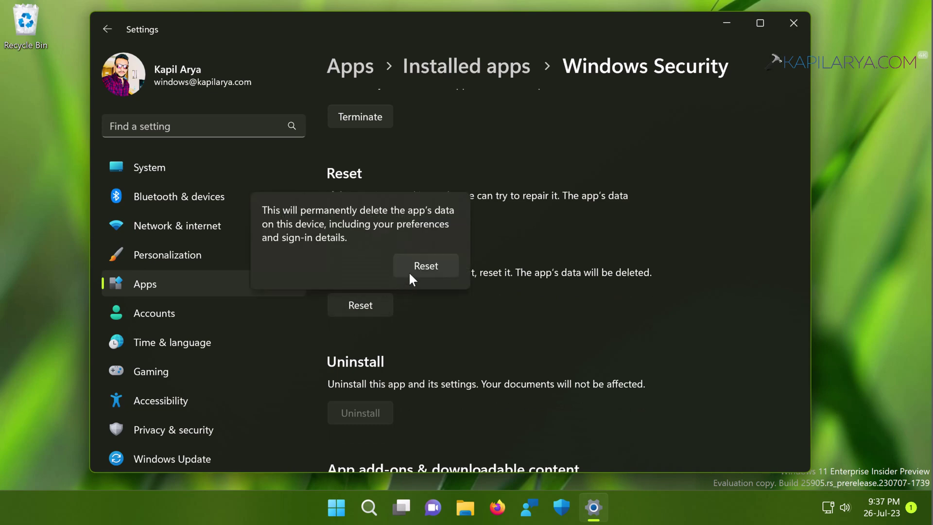
{"action": "left_click", "coordinate": [416, 267]}
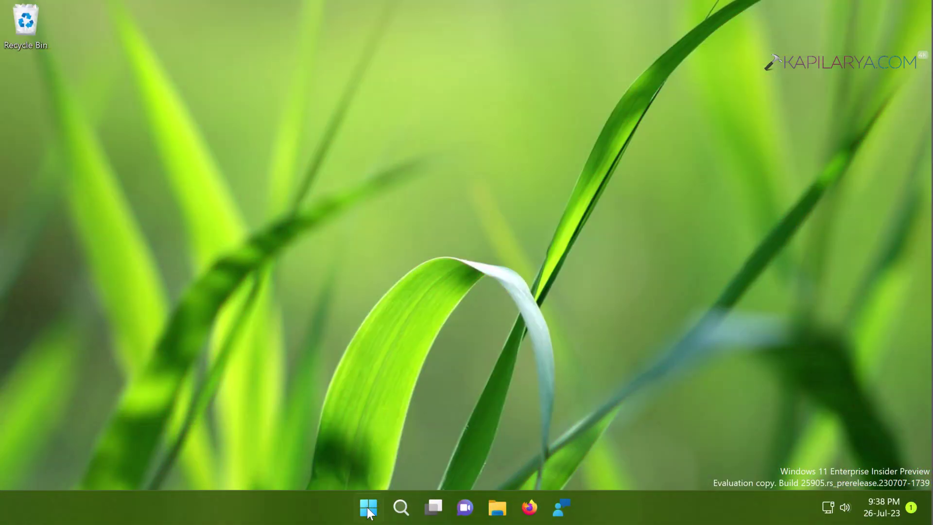
Step: Launch elevated regedit, go to the SecurityHealthService key and select its Start value
{"action": "right_click", "coordinate": [367, 507]}
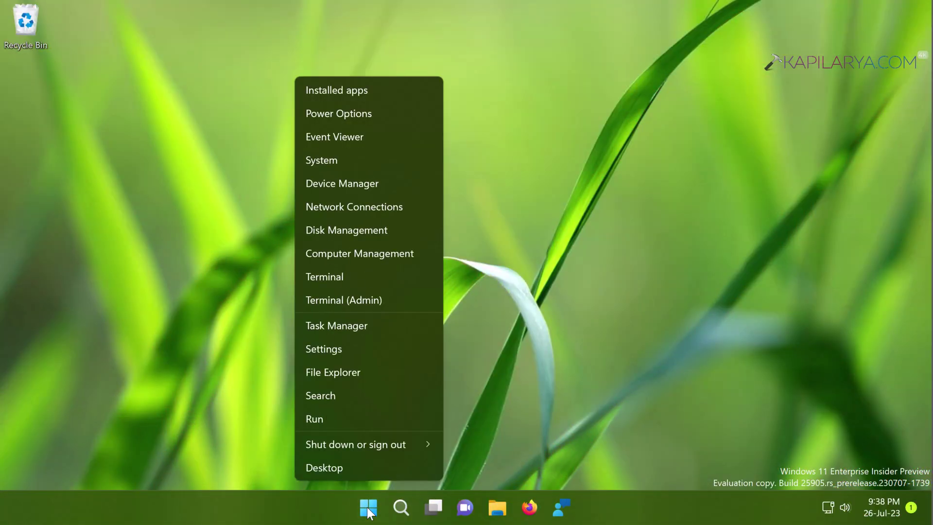
{"action": "left_click", "coordinate": [334, 418]}
{"action": "type", "text": "regedi"}
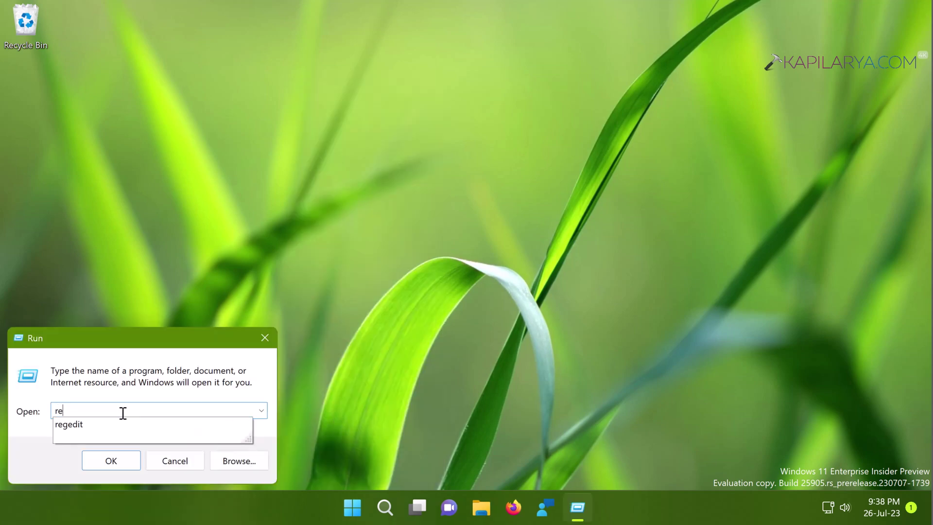
{"action": "type", "text": "it"}
{"action": "key", "text": "Return"}
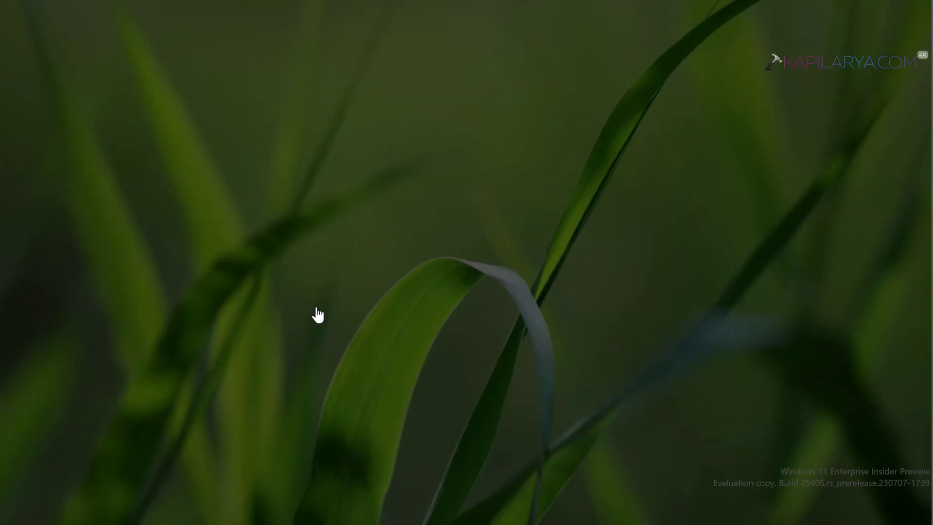
{"action": "left_click", "coordinate": [371, 373]}
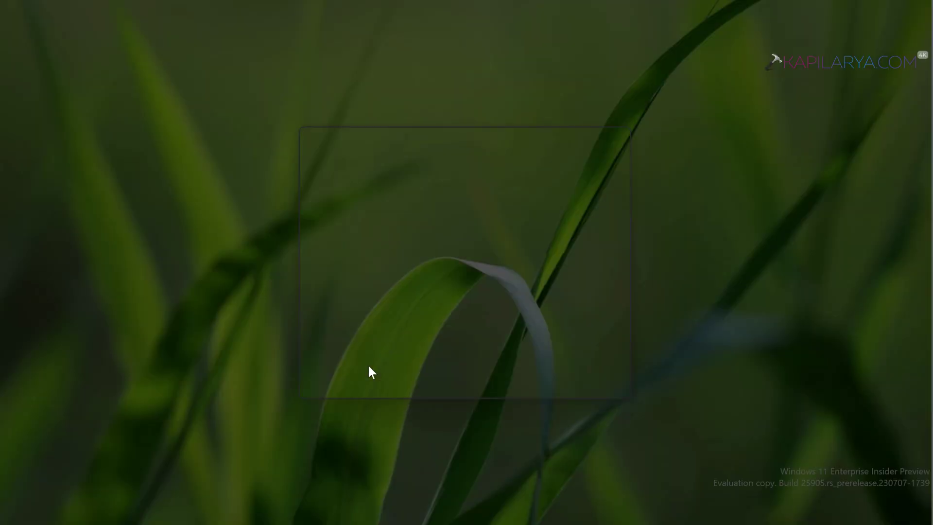
{"action": "key", "text": "Return"}
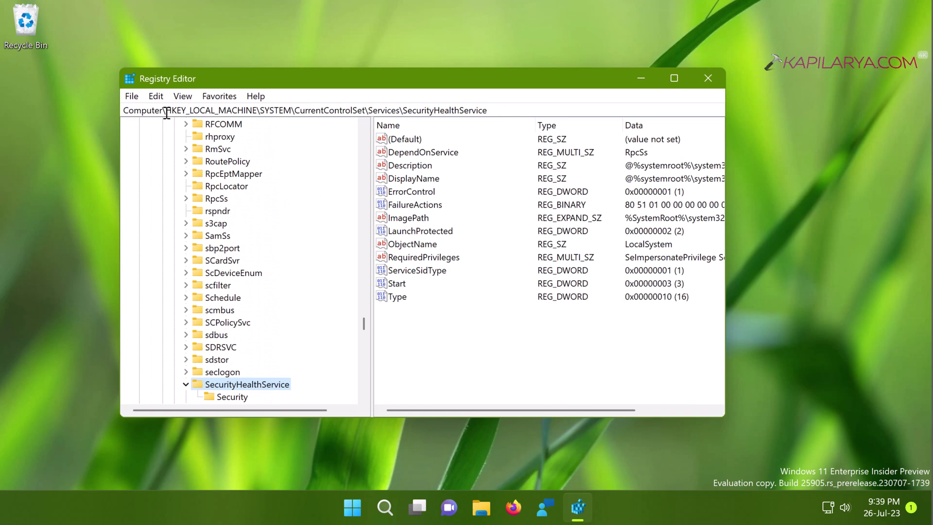
{"action": "left_click_drag", "start_coordinate": [167, 110], "coordinate": [495, 116]}
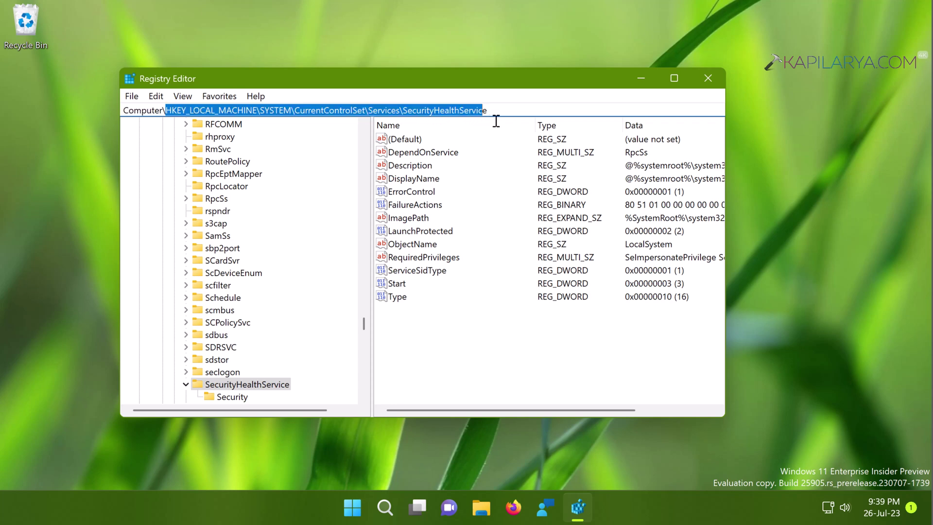
{"action": "left_click", "coordinate": [282, 389]}
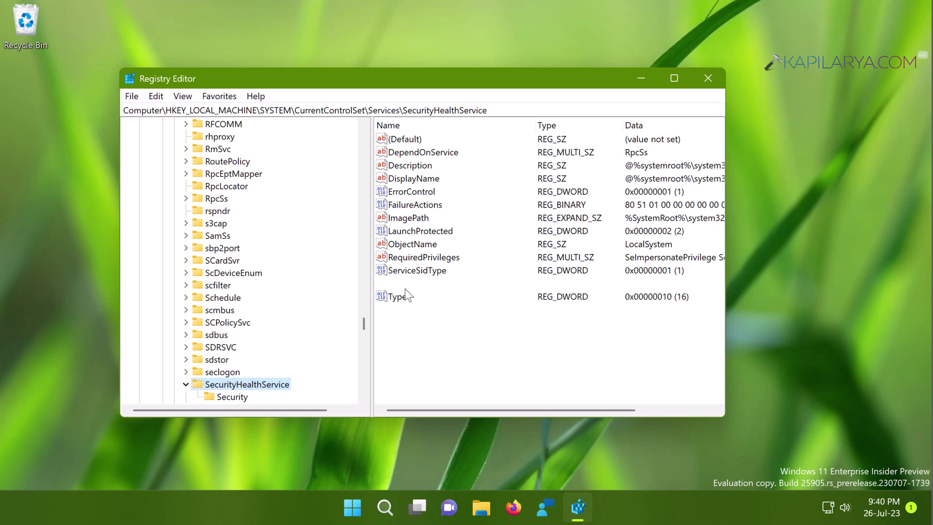
{"action": "left_click", "coordinate": [400, 284]}
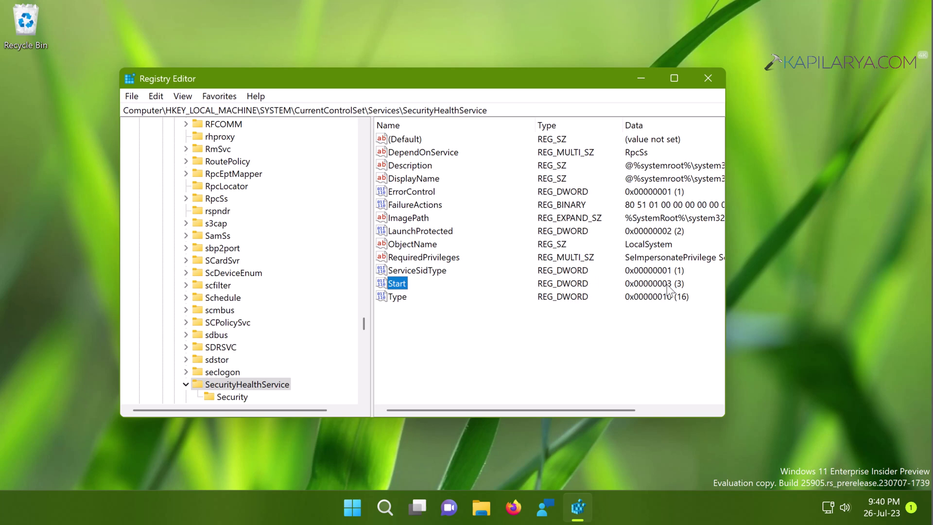
Step: View the Start value (3), cancel without changes, and close Registry Editor
{"action": "double_click", "coordinate": [401, 282]}
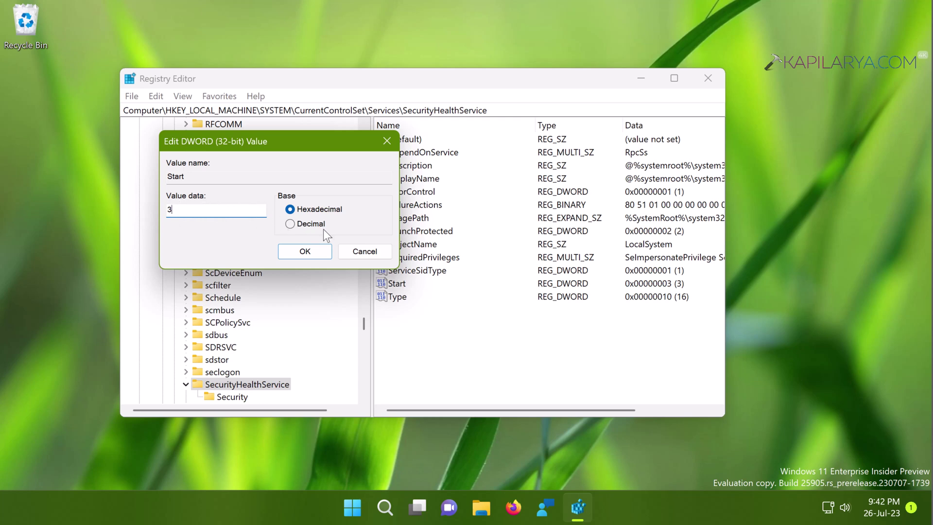
{"action": "left_click", "coordinate": [364, 252]}
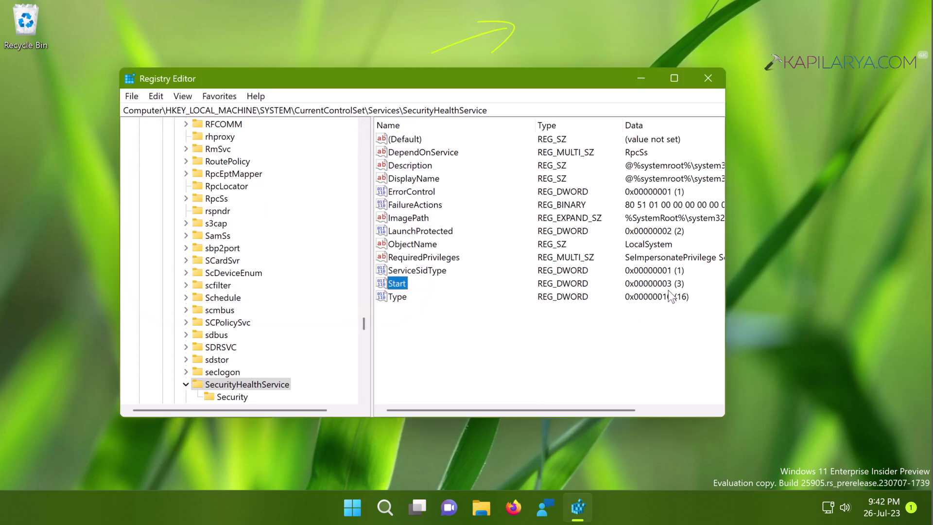
{"action": "left_click", "coordinate": [705, 78]}
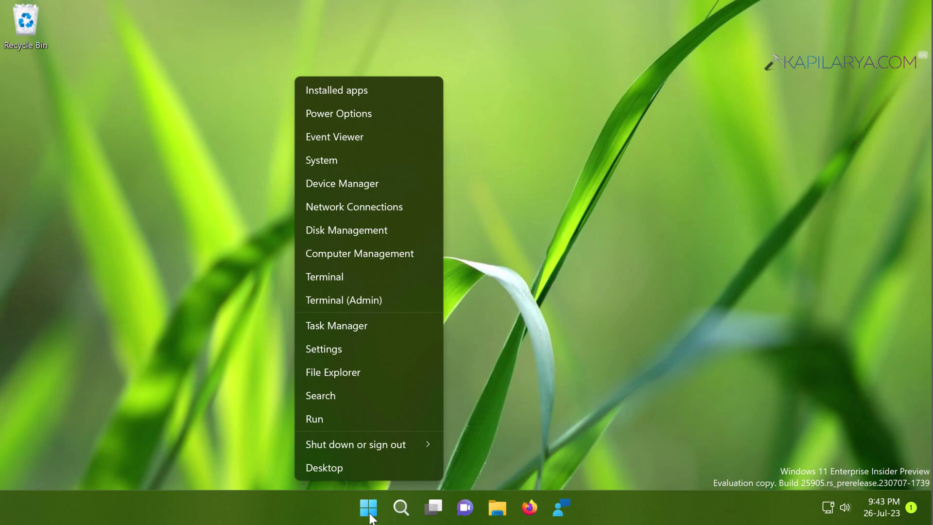
Step: In an admin Terminal, run Get-AppxPackage Microsoft.SecHealthUI -AllUsers | Reset-AppxPackage
{"action": "left_click", "coordinate": [400, 299]}
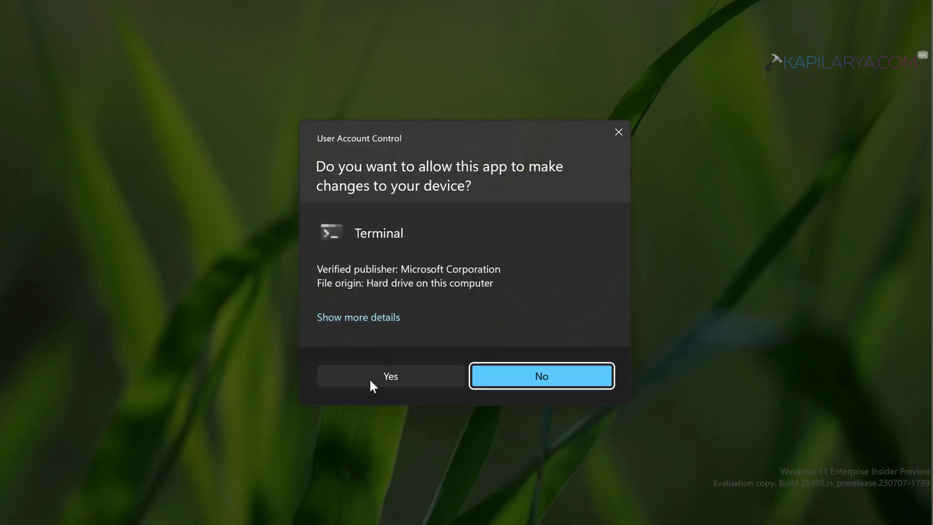
{"action": "left_click", "coordinate": [379, 378]}
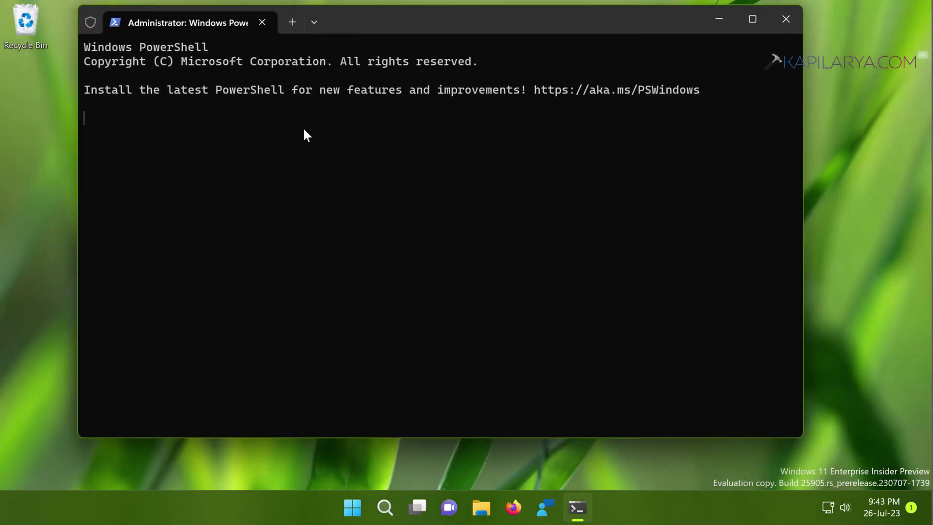
{"action": "left_click", "coordinate": [43, 1]}
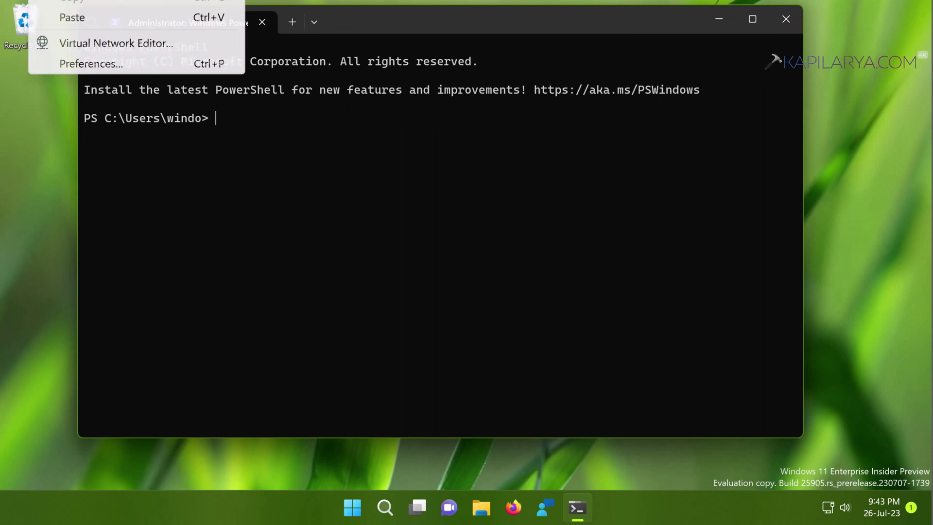
{"action": "left_click", "coordinate": [72, 17]}
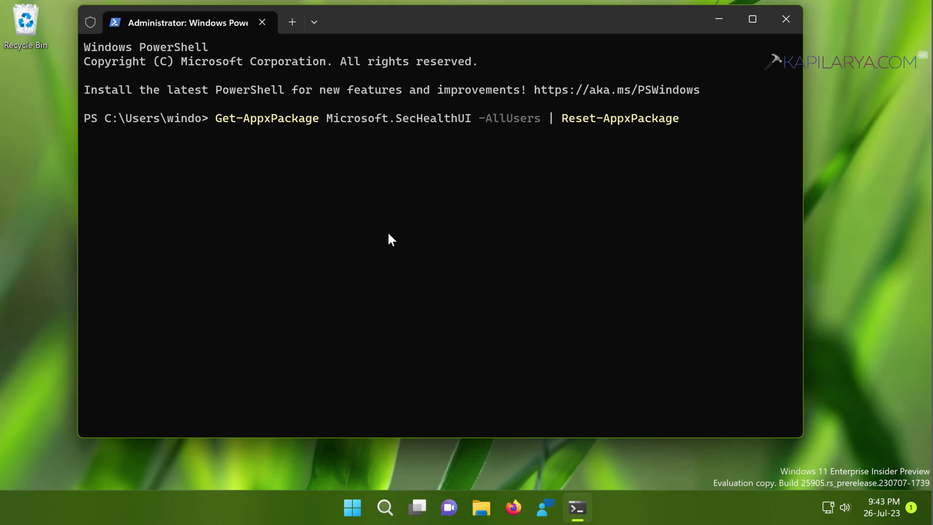
{"action": "key", "text": "Return"}
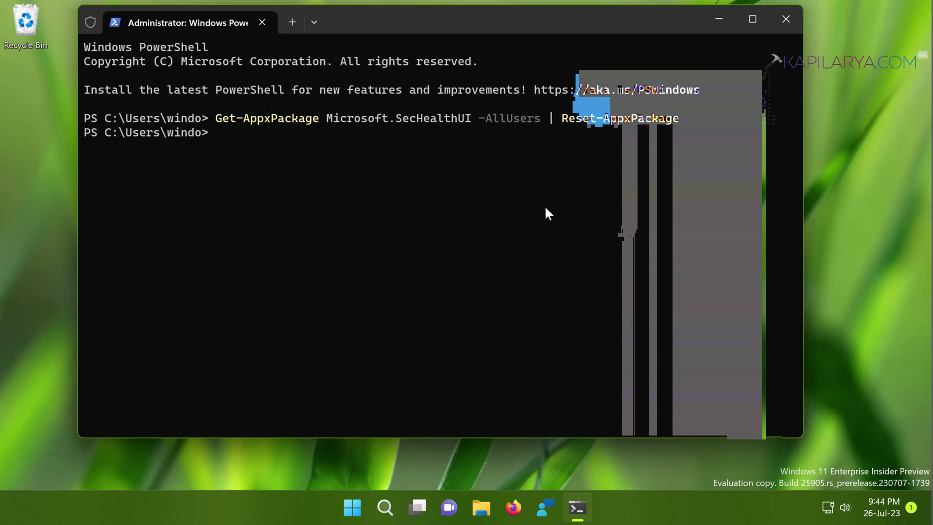
Step: Close the terminal and launch Windows Security from search
{"action": "left_click", "coordinate": [786, 20]}
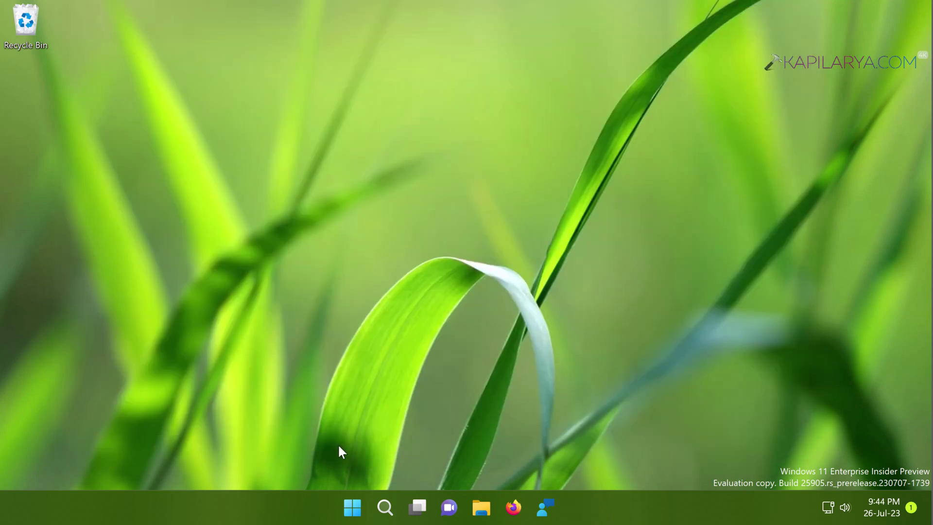
{"action": "left_click", "coordinate": [401, 507]}
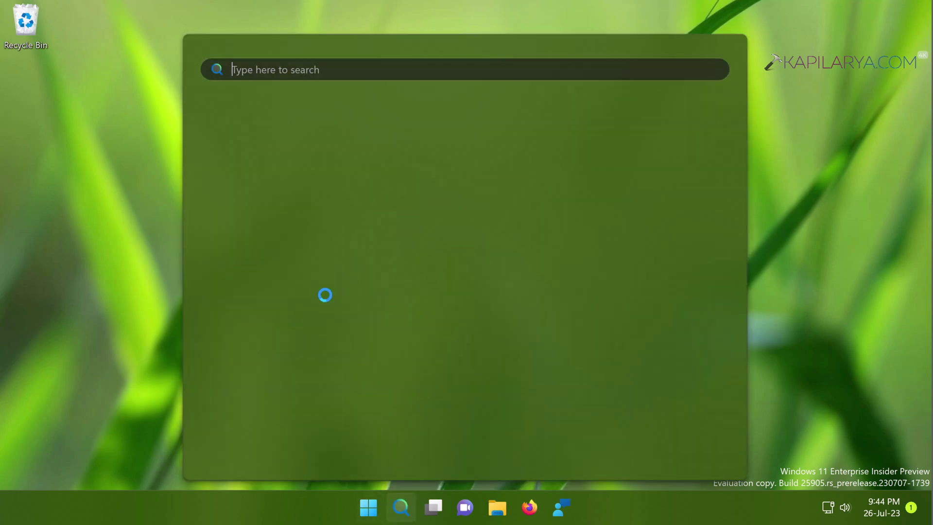
{"action": "type", "text": "windows "}
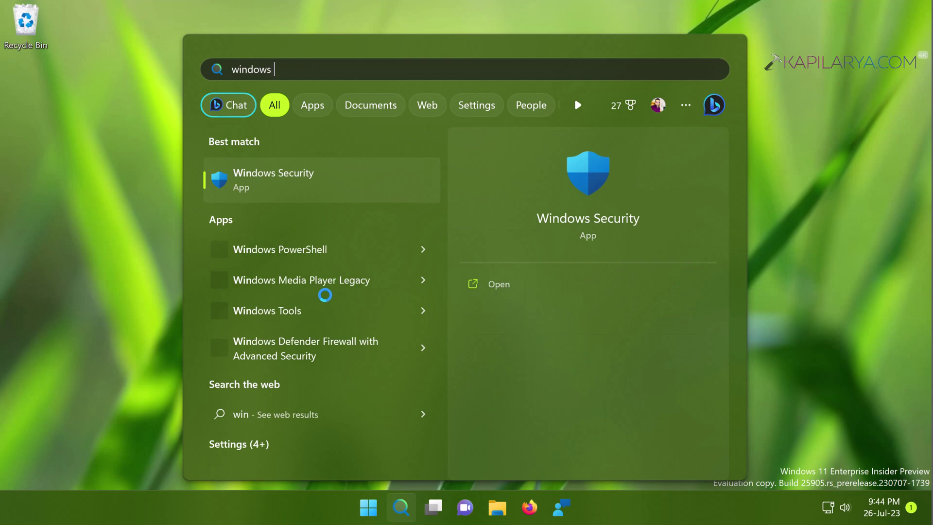
{"action": "type", "text": "security"}
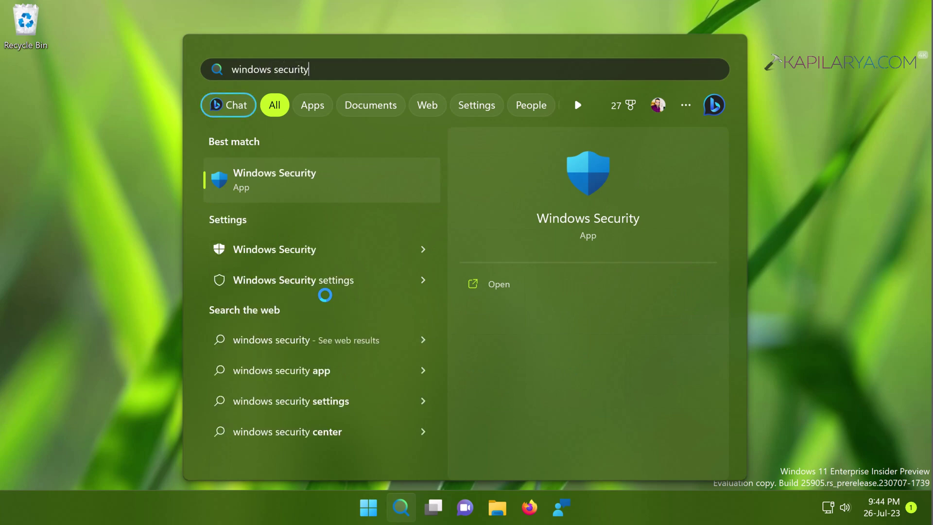
{"action": "left_click", "coordinate": [509, 292]}
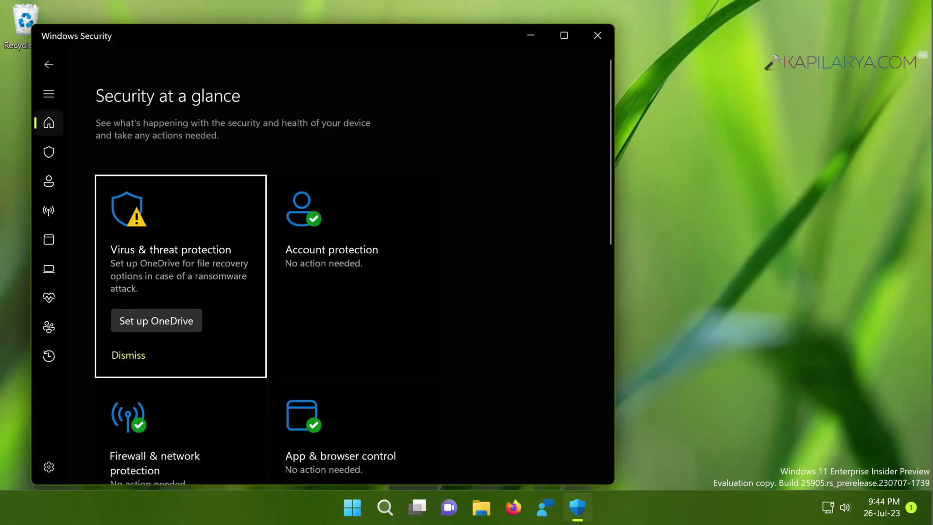
Step: Widen the window to three tile columns and dismiss the Virus & threat and Device security warnings
{"action": "left_click_drag", "start_coordinate": [431, 29], "coordinate": [467, 22]}
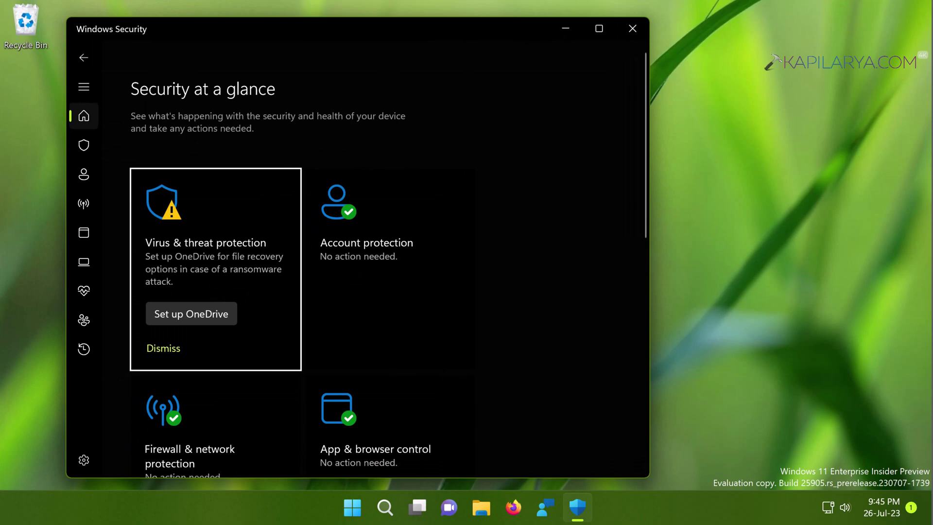
{"action": "left_click_drag", "start_coordinate": [650, 270], "coordinate": [880, 278]}
{"action": "scroll", "coordinate": [734, 297], "scroll_direction": "down", "scroll_amount": 5}
{"action": "scroll", "coordinate": [734, 296], "scroll_direction": "down", "scroll_amount": 1}
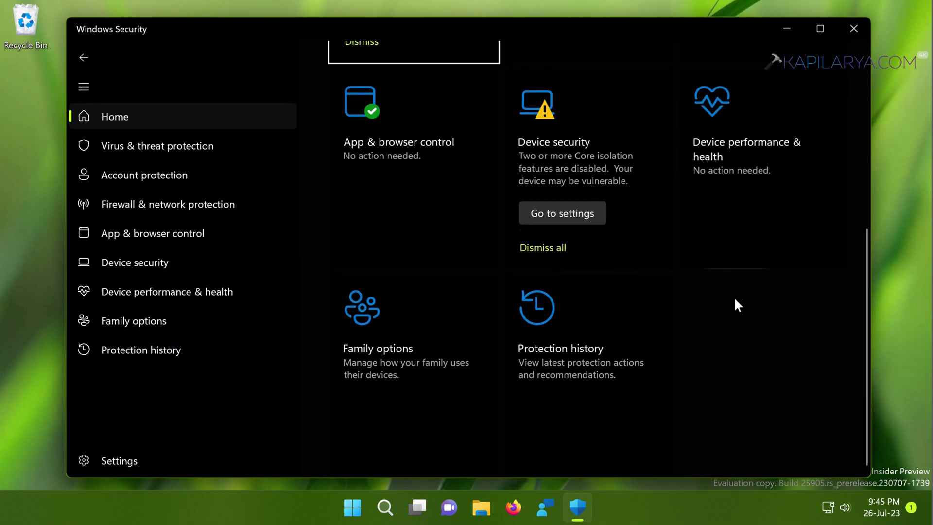
{"action": "scroll", "coordinate": [733, 296], "scroll_direction": "up", "scroll_amount": 6}
{"action": "left_click", "coordinate": [362, 348]}
{"action": "scroll", "coordinate": [682, 319], "scroll_direction": "down", "scroll_amount": 2}
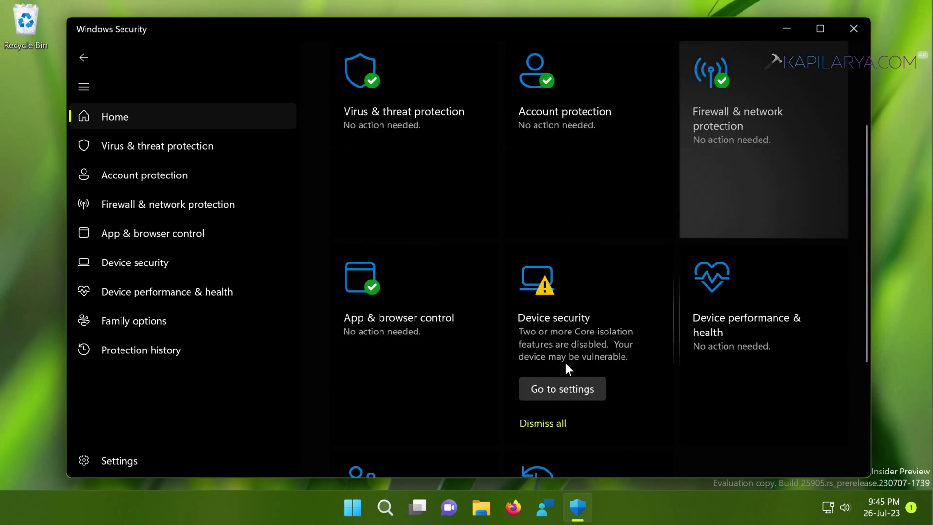
{"action": "scroll", "coordinate": [569, 369], "scroll_direction": "down", "scroll_amount": 1}
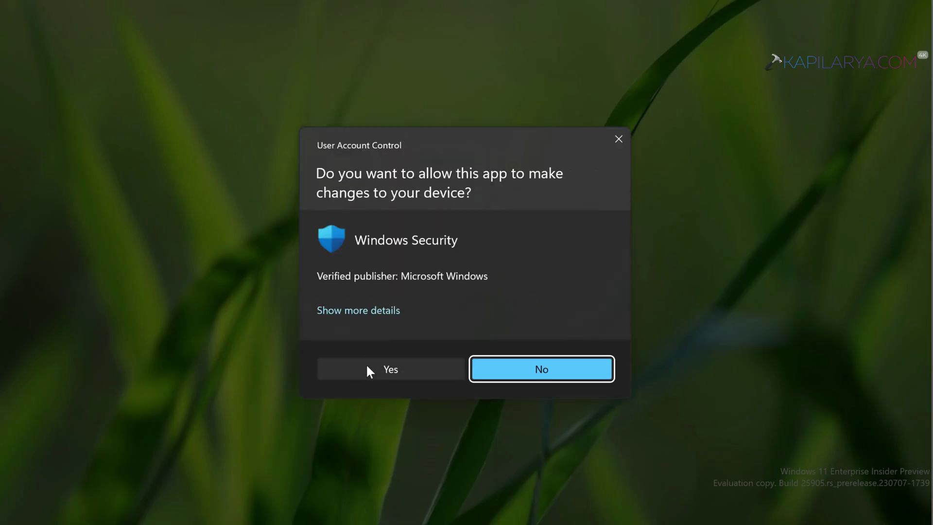
{"action": "left_click", "coordinate": [369, 366]}
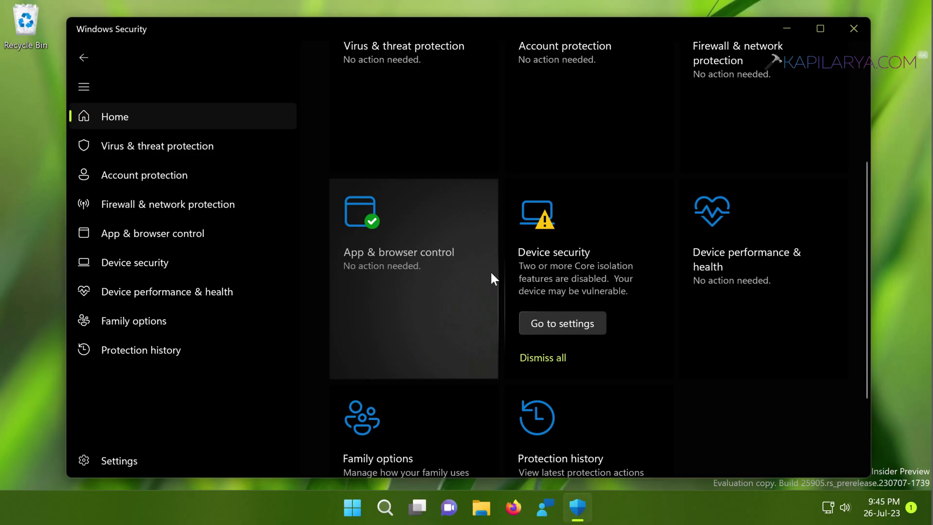